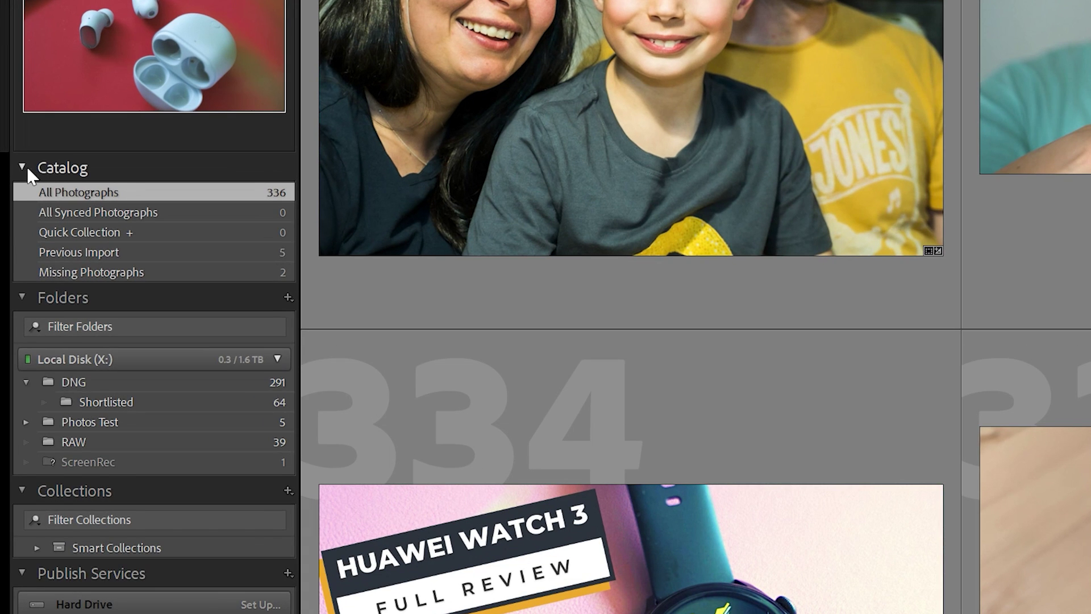
Collapse the Catalog section in the Library, then expand it again
click(22, 167)
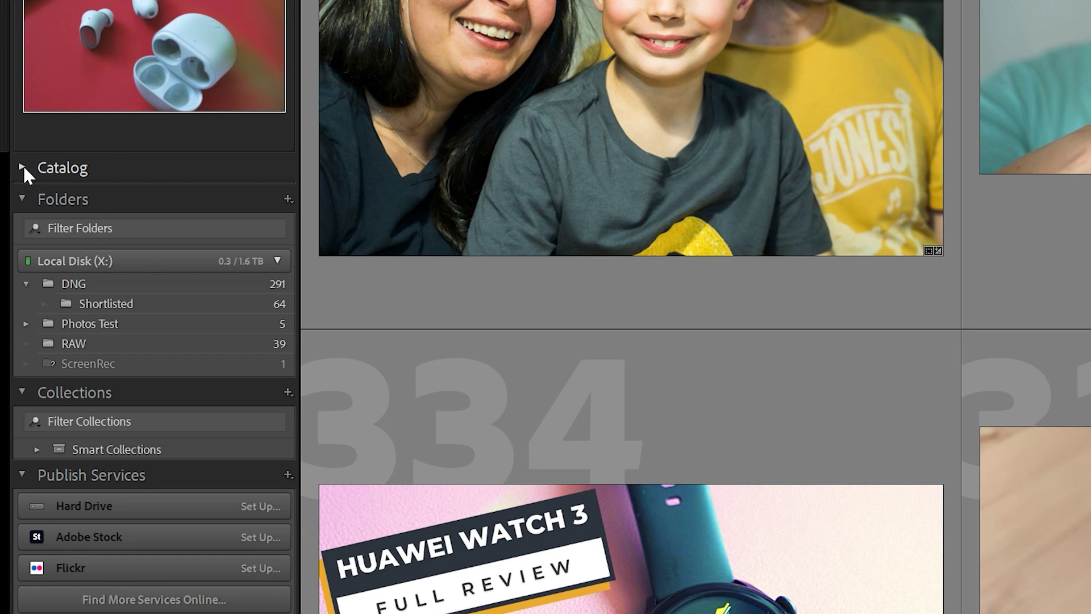
click(22, 167)
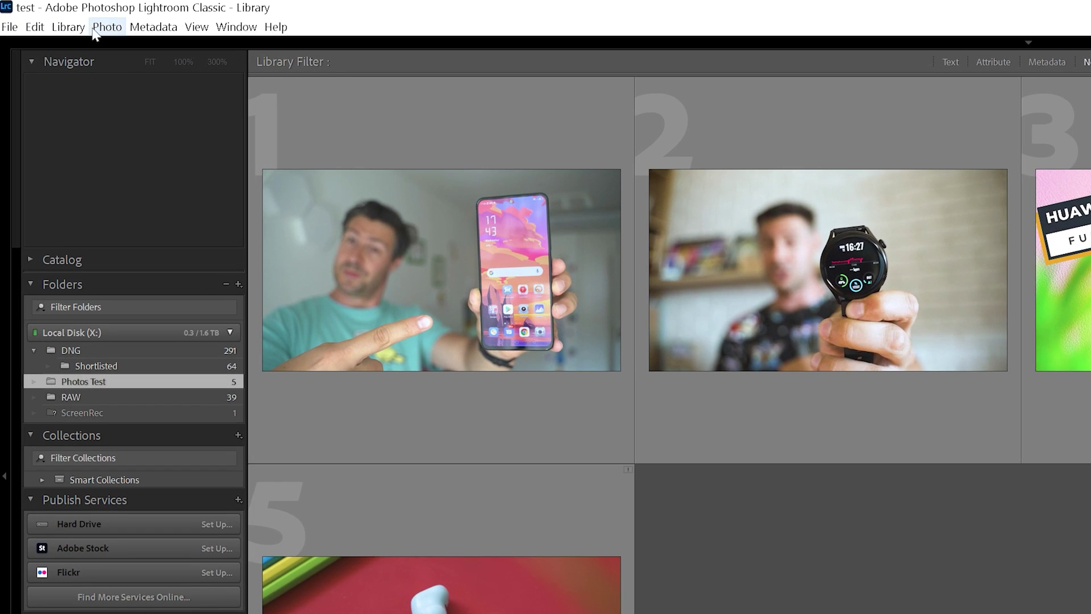
List all missing photos and relink the Redmi Buds 3 earbuds photo to its file in the ssh folder
click(69, 29)
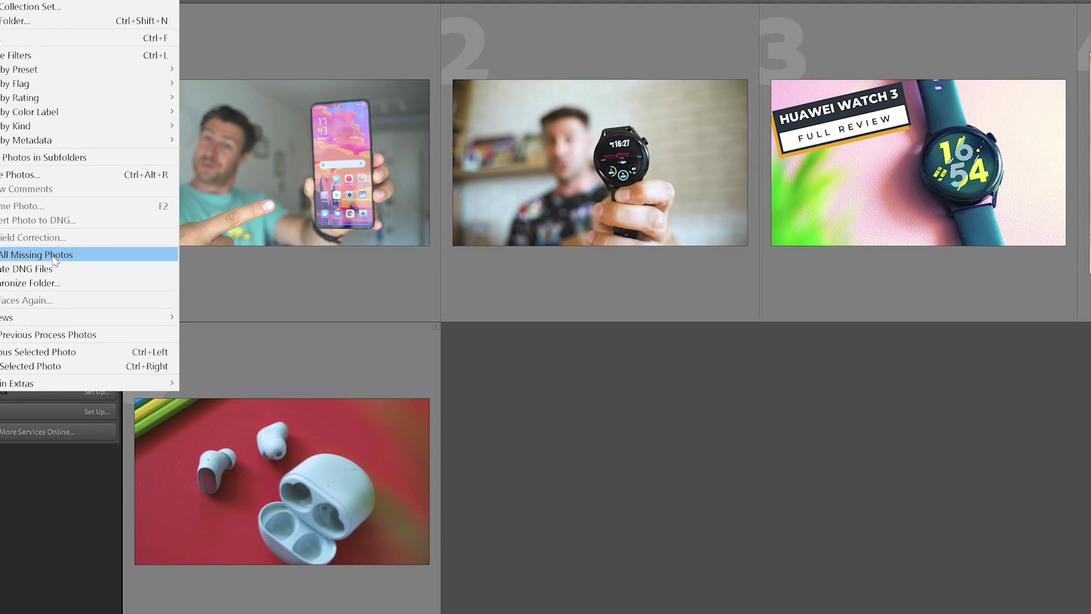
click(179, 260)
right_click(458, 156)
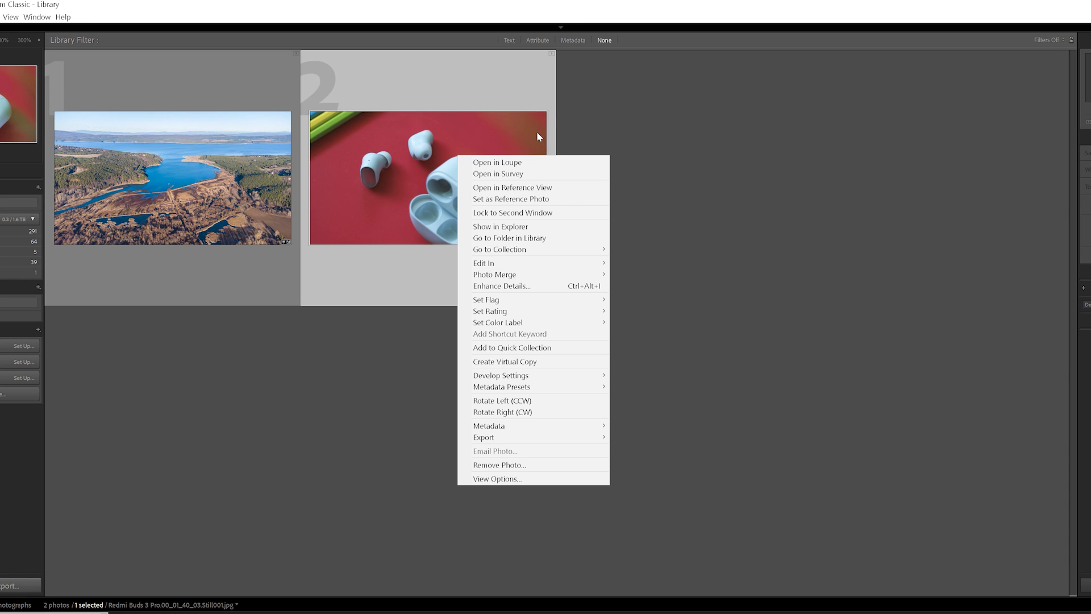
click(500, 226)
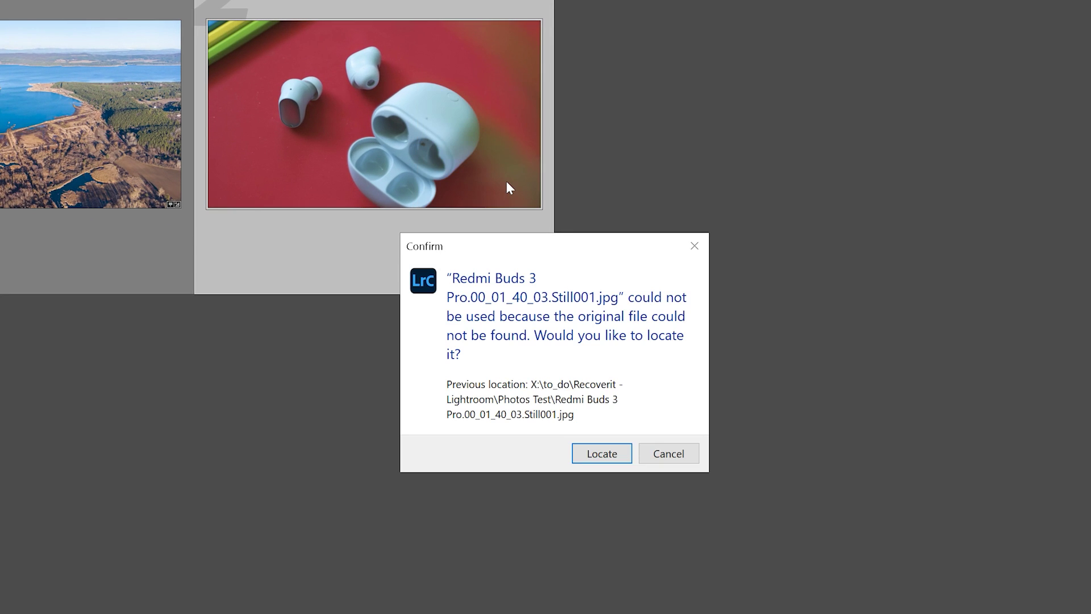
click(617, 457)
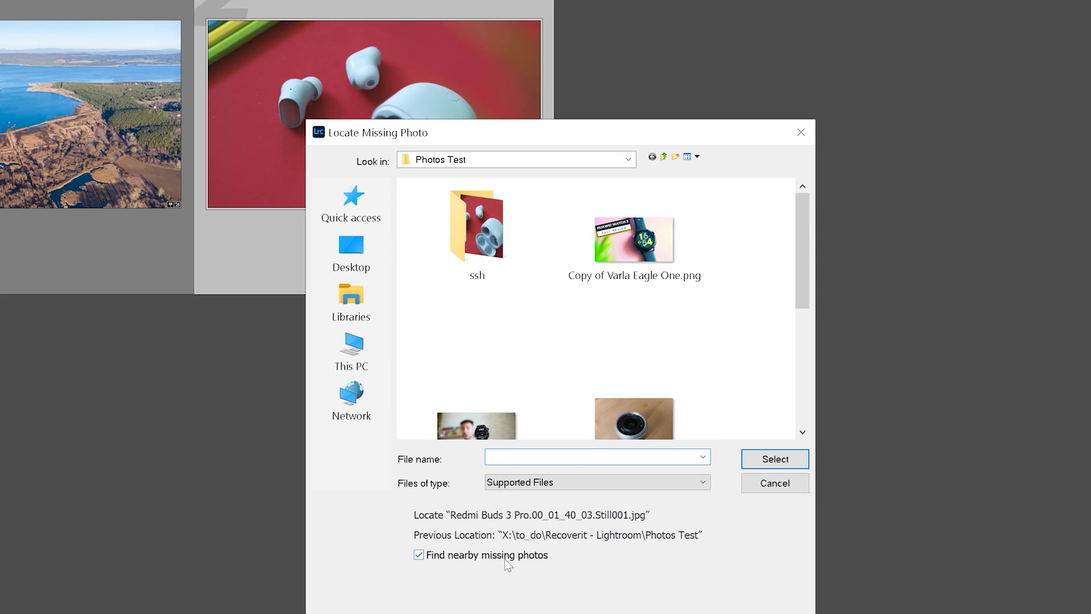
double_click(469, 223)
click(483, 246)
click(764, 458)
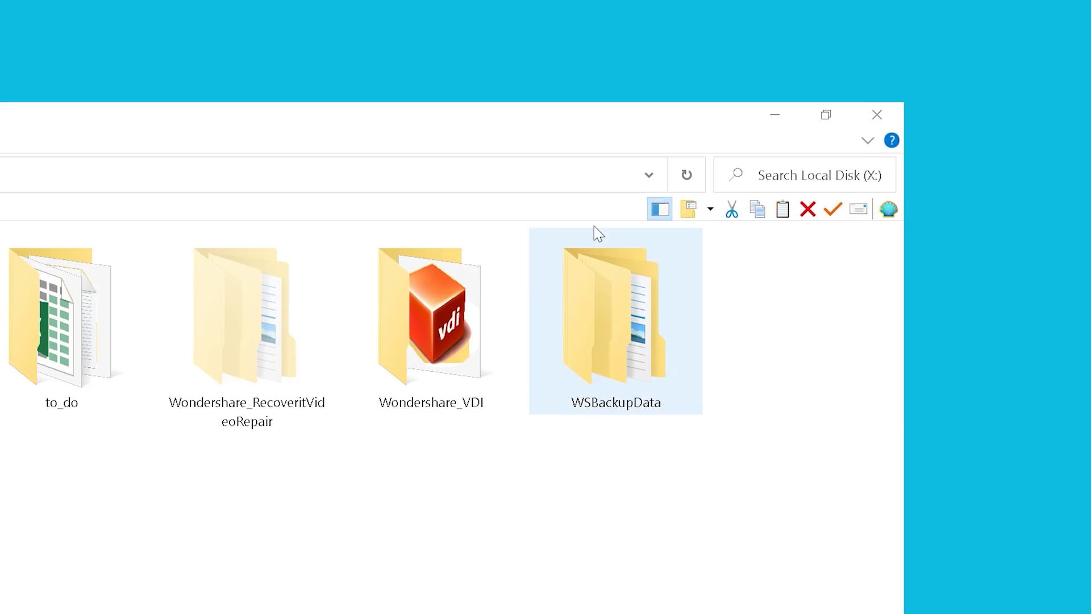
Search drive X: for the earbuds photo's file name and show the results as Extra large icons
key(ctrl+e)
key(ctrl+v)
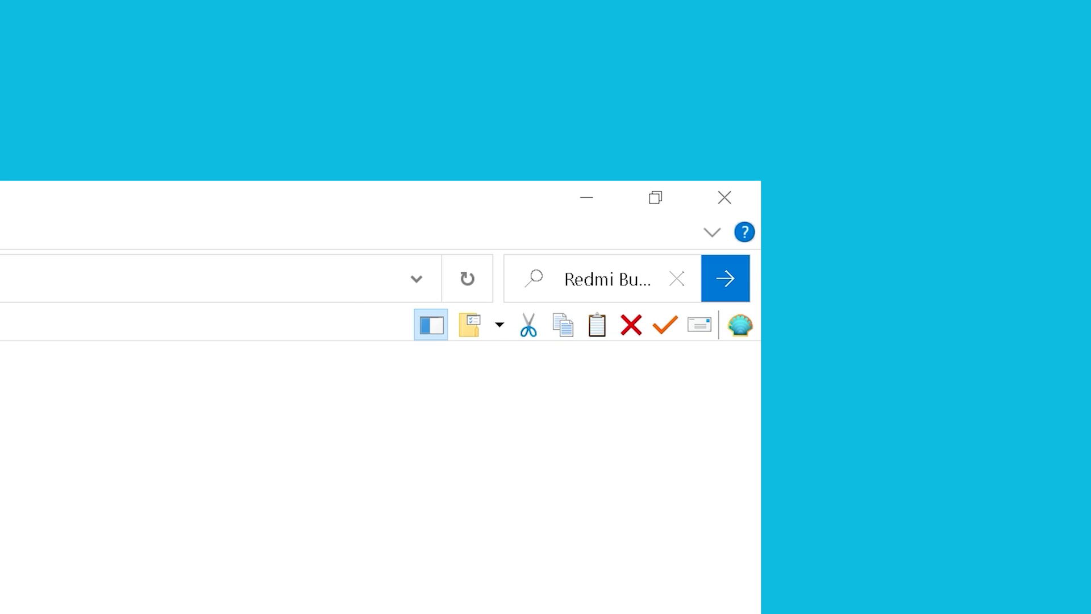
right_click(319, 233)
mouse_move(365, 244)
click(609, 244)
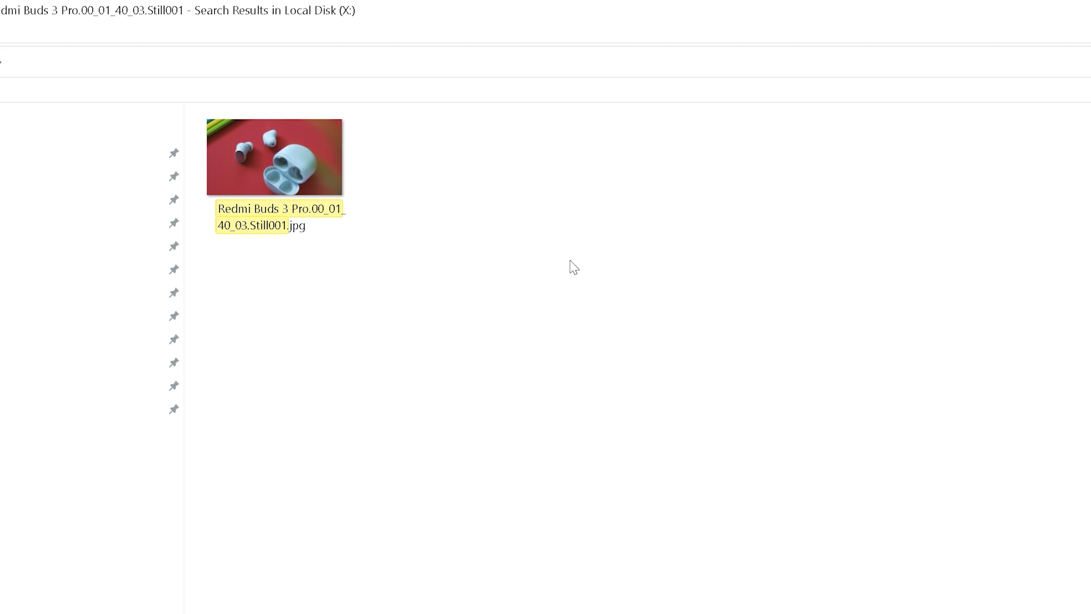
Copy the found photo's folder location from its Properties dialog
right_click(332, 178)
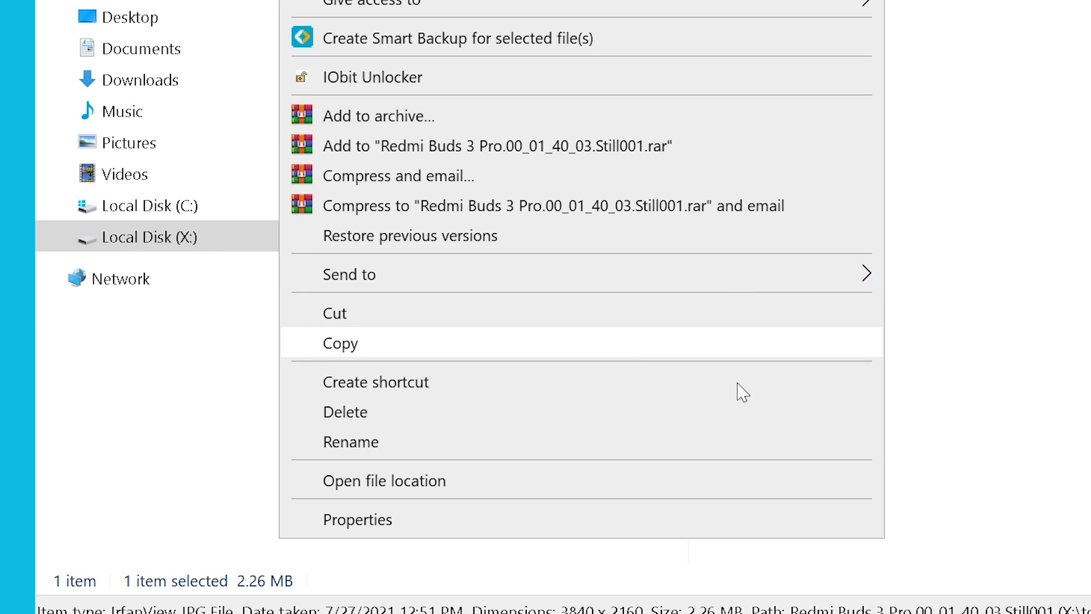
click(738, 518)
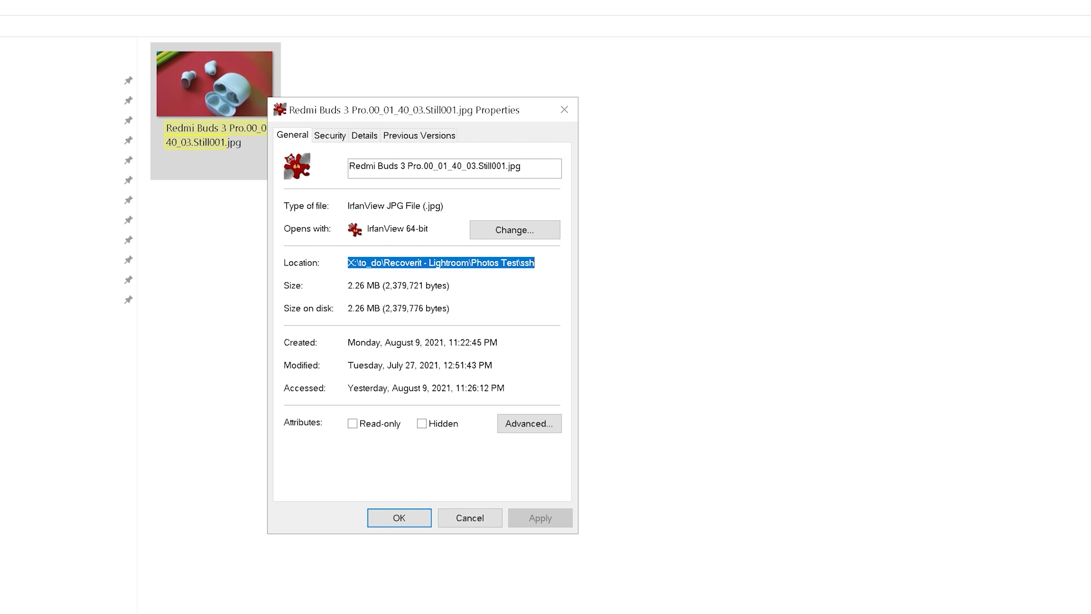
right_click(496, 262)
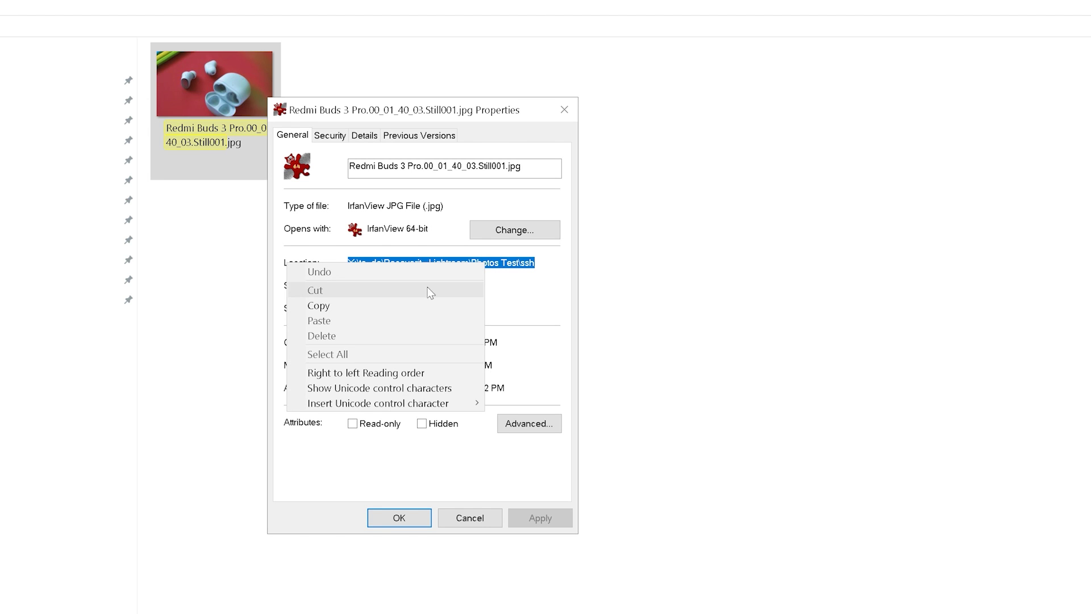
click(380, 308)
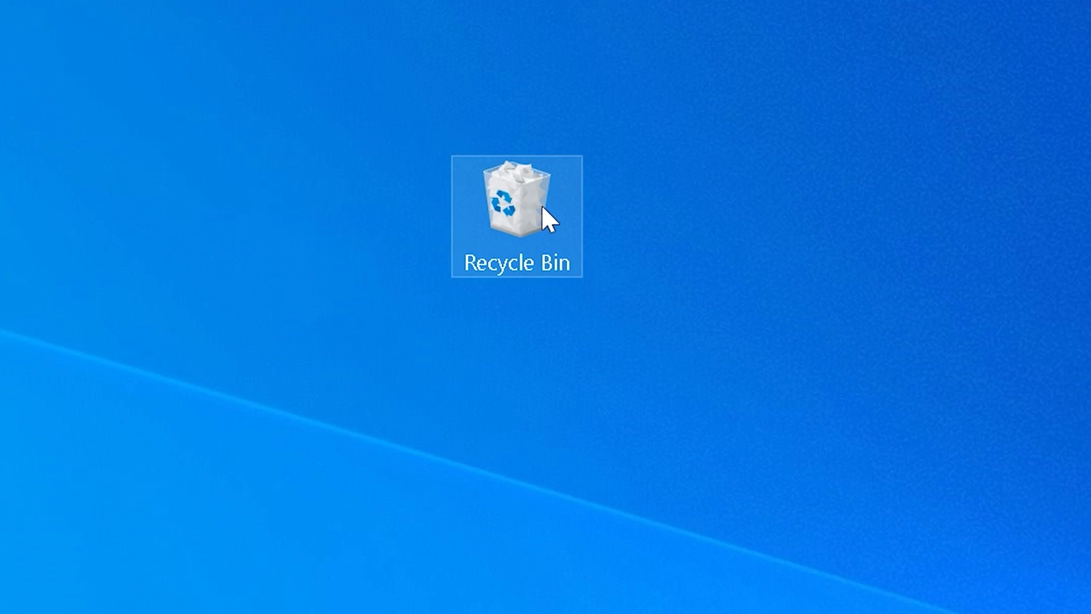
Restore the deleted Redmi Buds 3 file from the Recycle Bin to its original folder
double_click(554, 259)
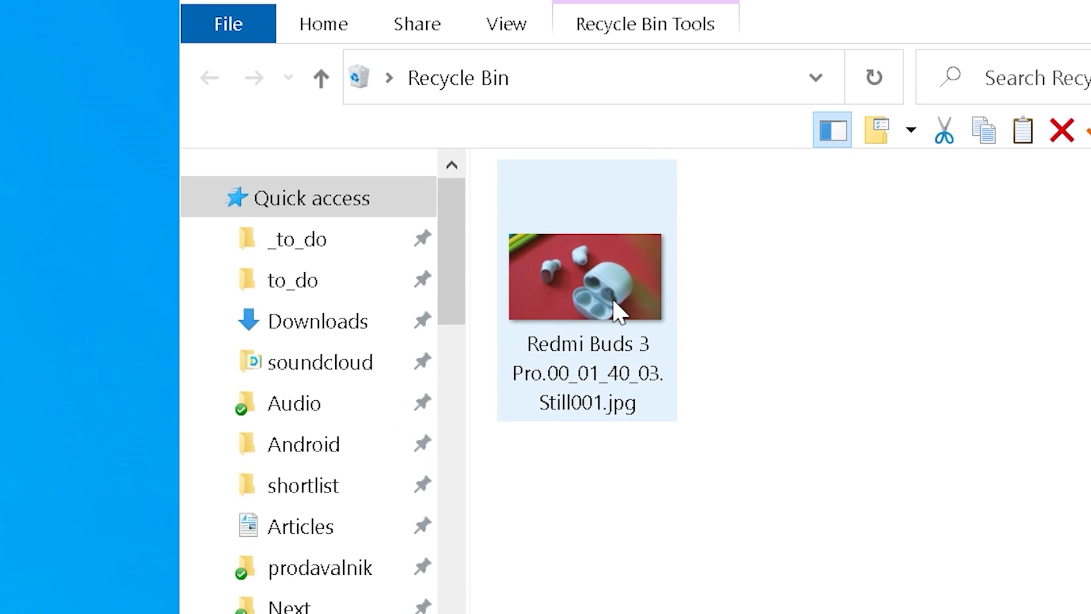
right_click(616, 310)
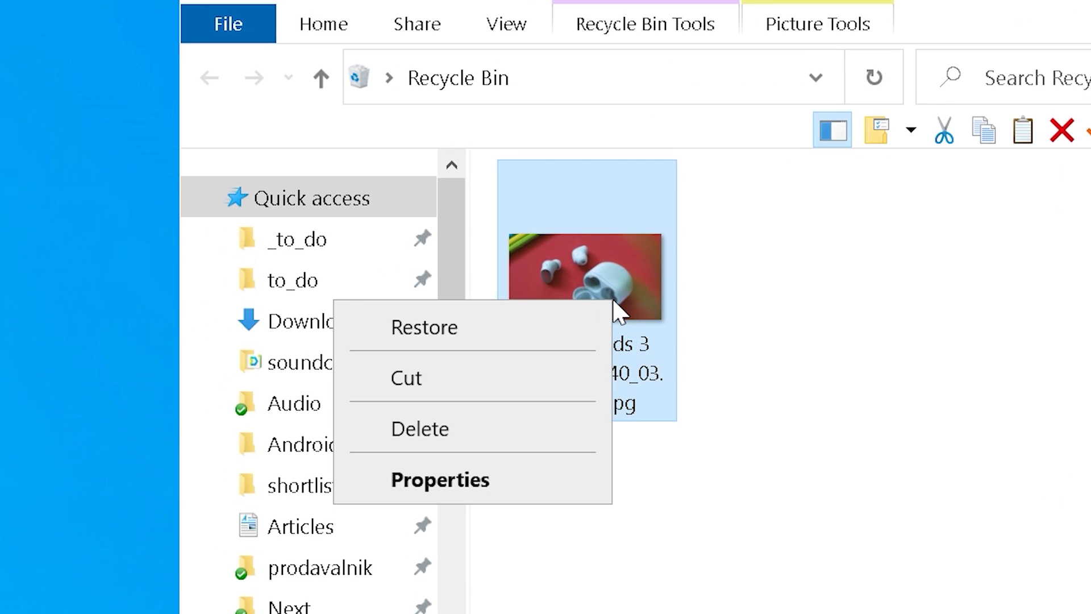
click(548, 319)
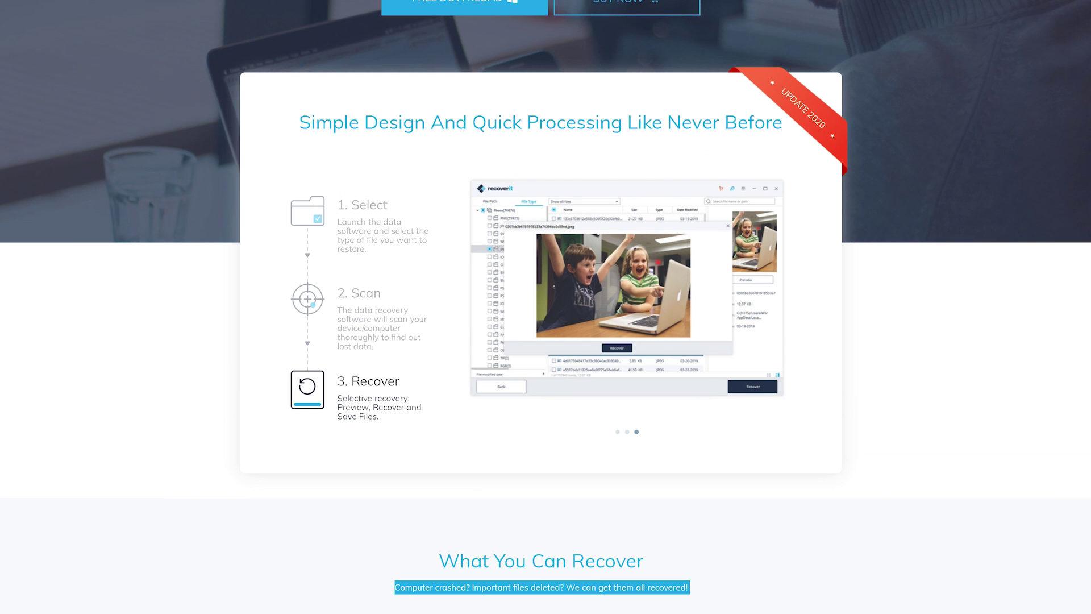
Scroll the Recoverit web page down through the What You Can Recover file types
scroll(545, 306, down, 8)
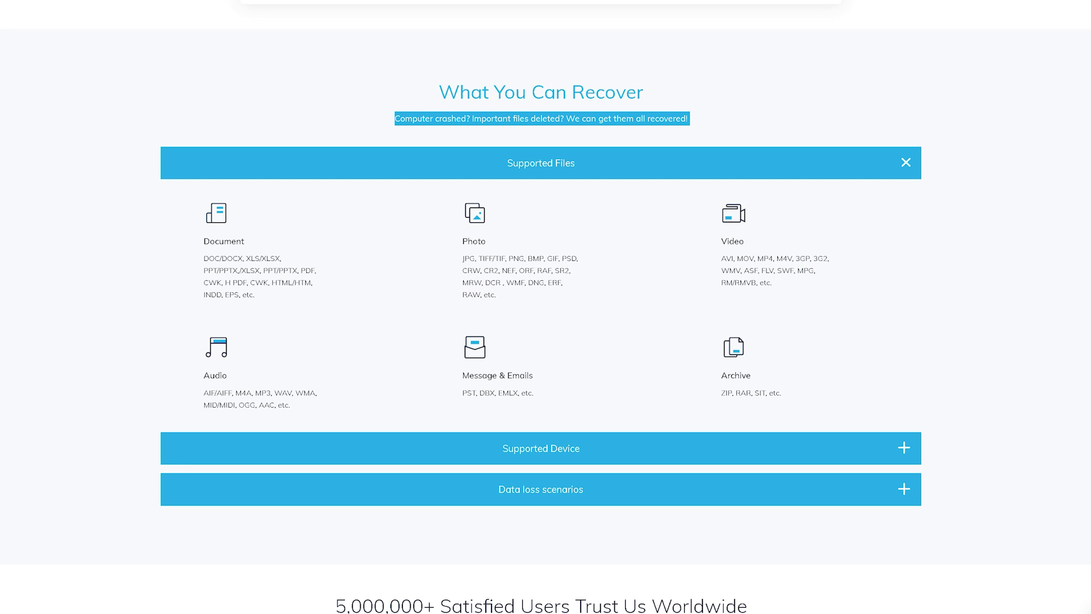
scroll(541, 307, down, 8)
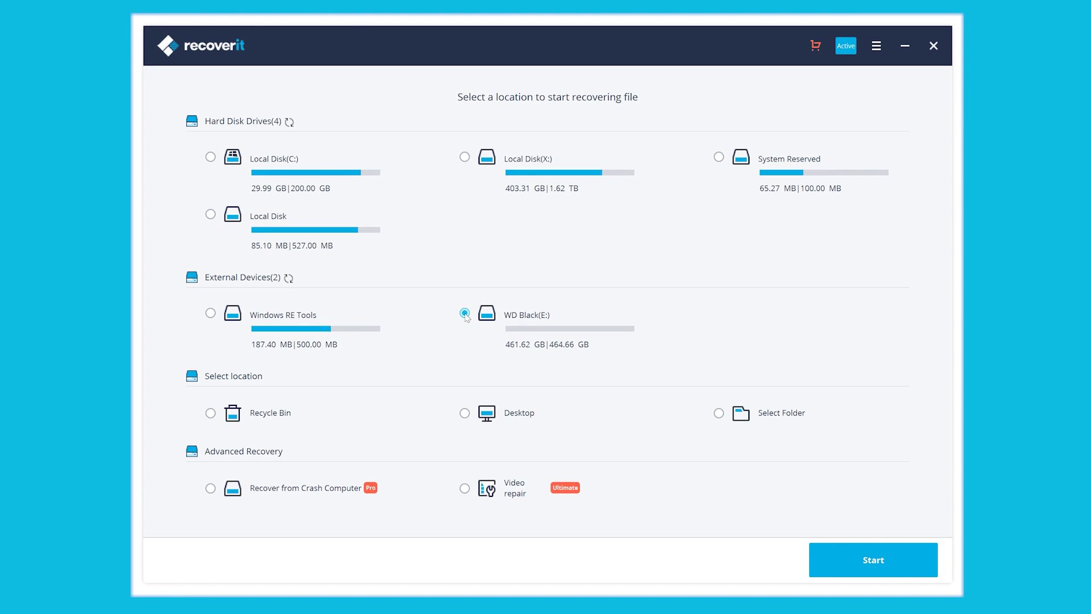
Scan WD Black (E:) and open Recycle Bin > Photos in the results
click(882, 557)
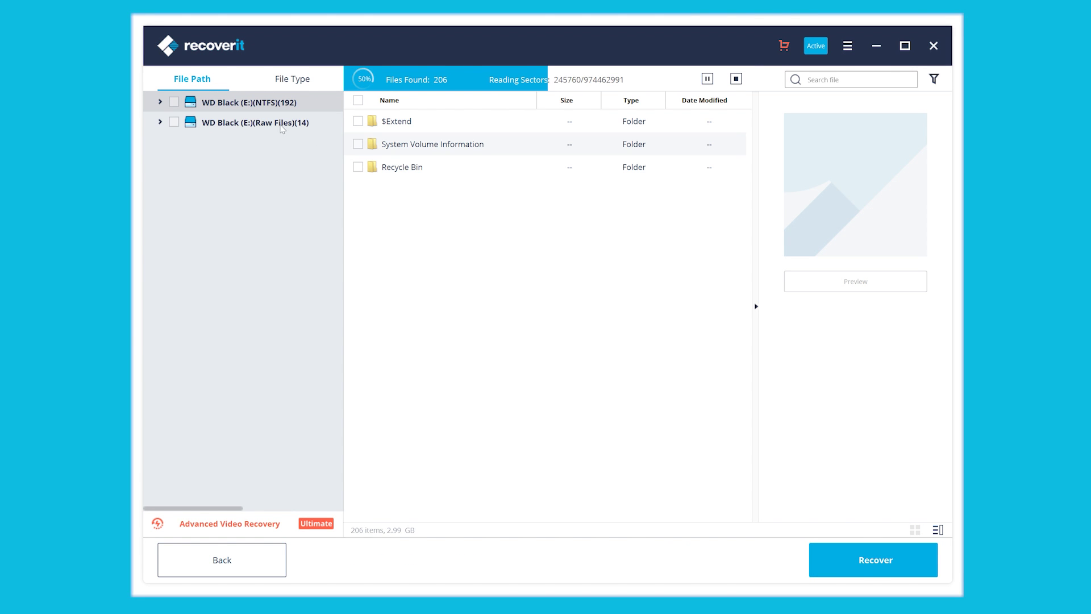
click(160, 102)
click(255, 142)
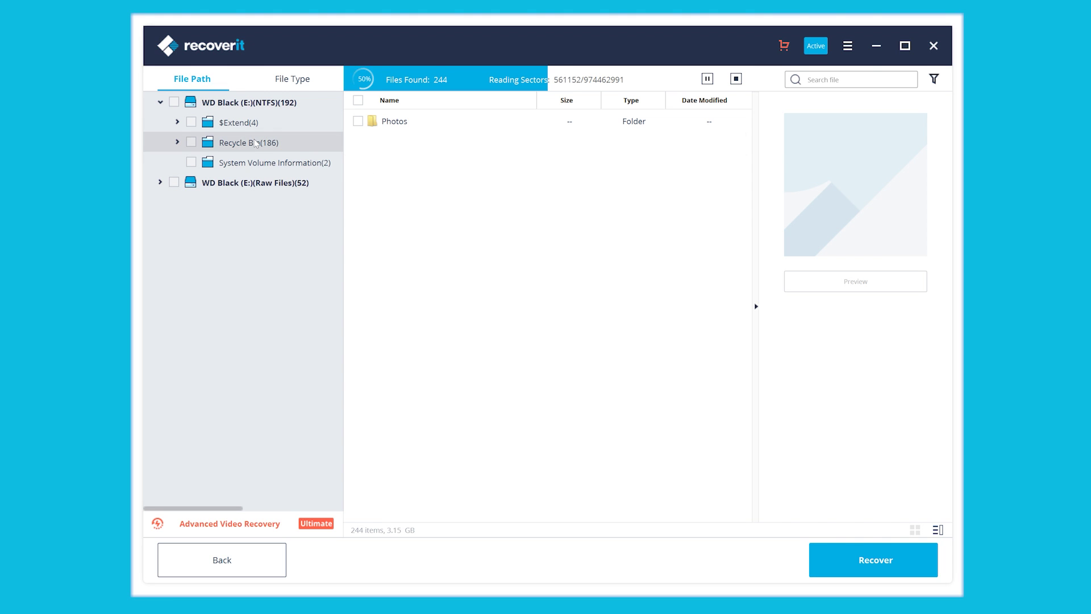
double_click(394, 122)
scroll(455, 370, down, 5)
scroll(454, 370, down, 5)
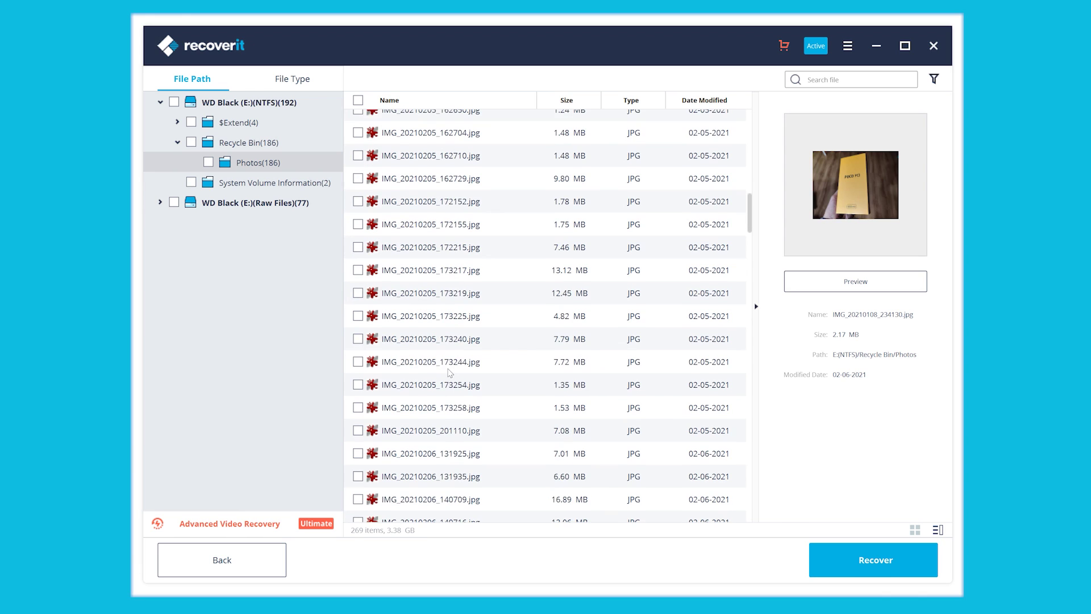
Preview IMG_20210205_173244.jpg, then the third Similar Photos thumbnail
click(449, 369)
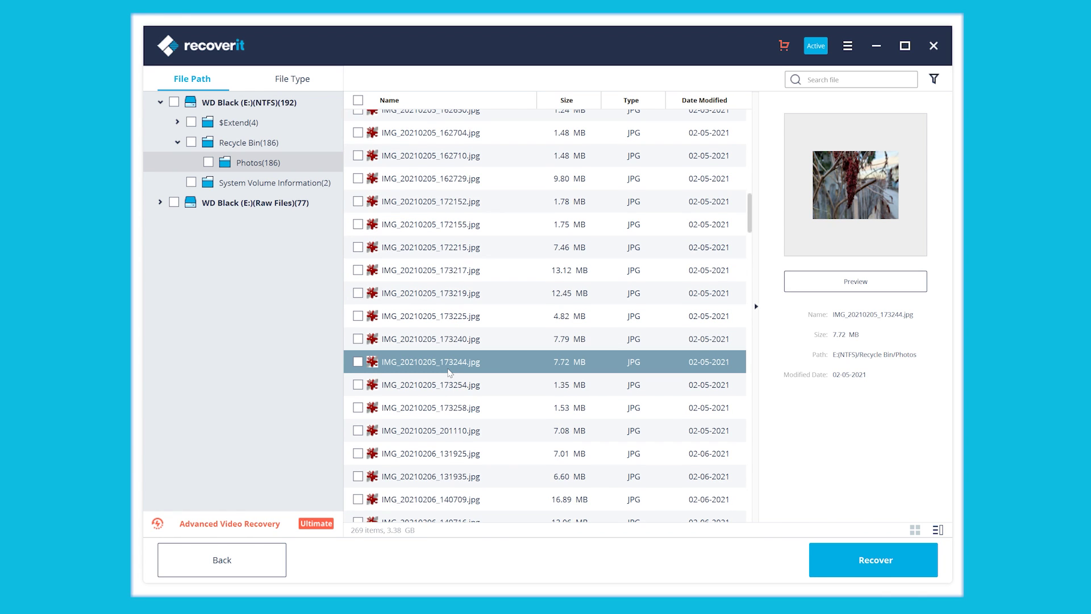
click(884, 287)
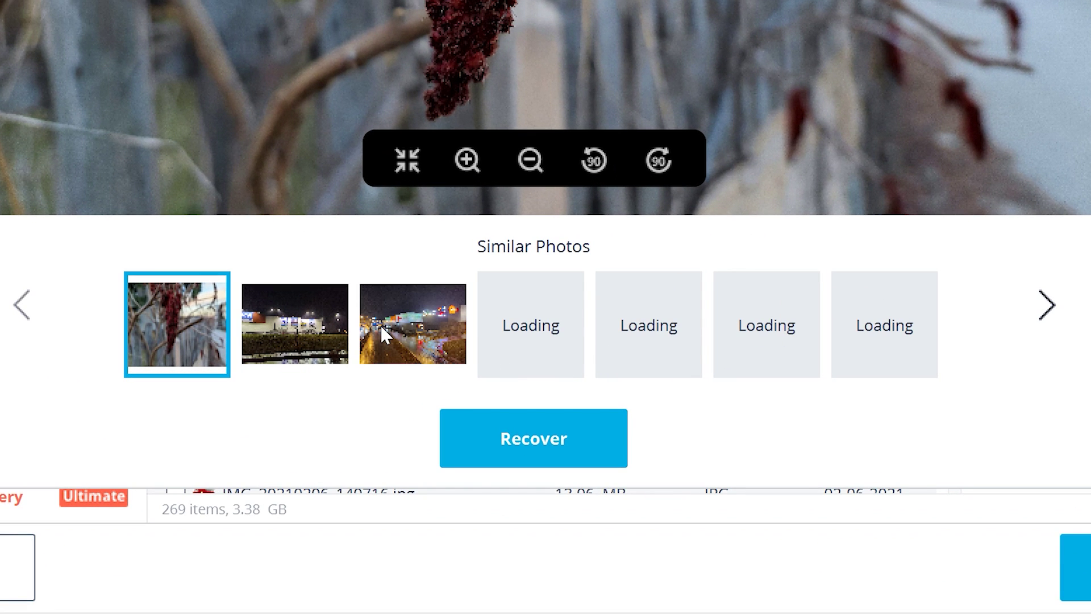
click(380, 334)
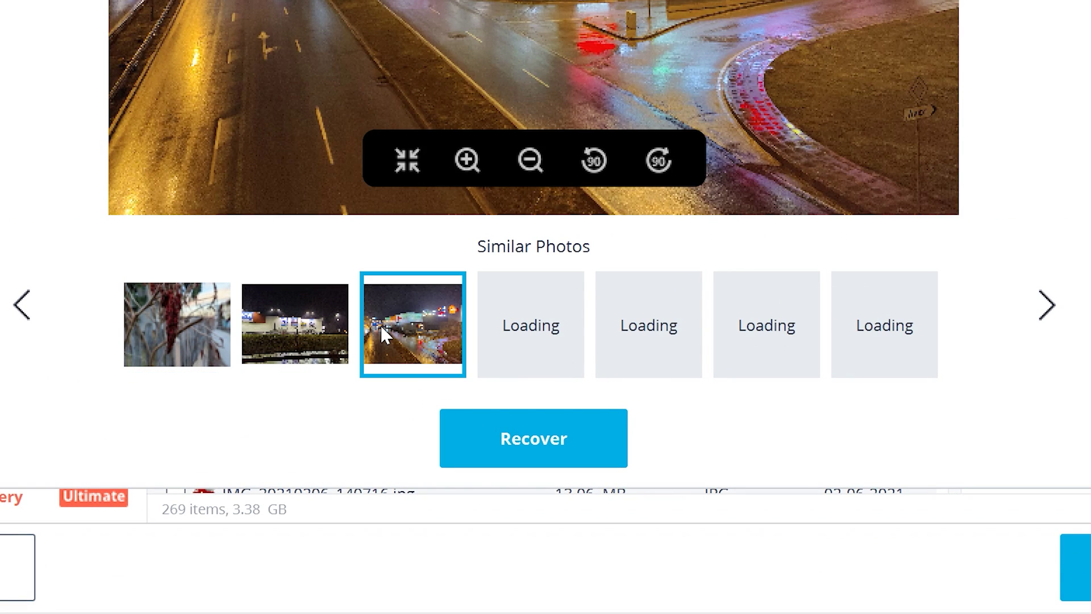